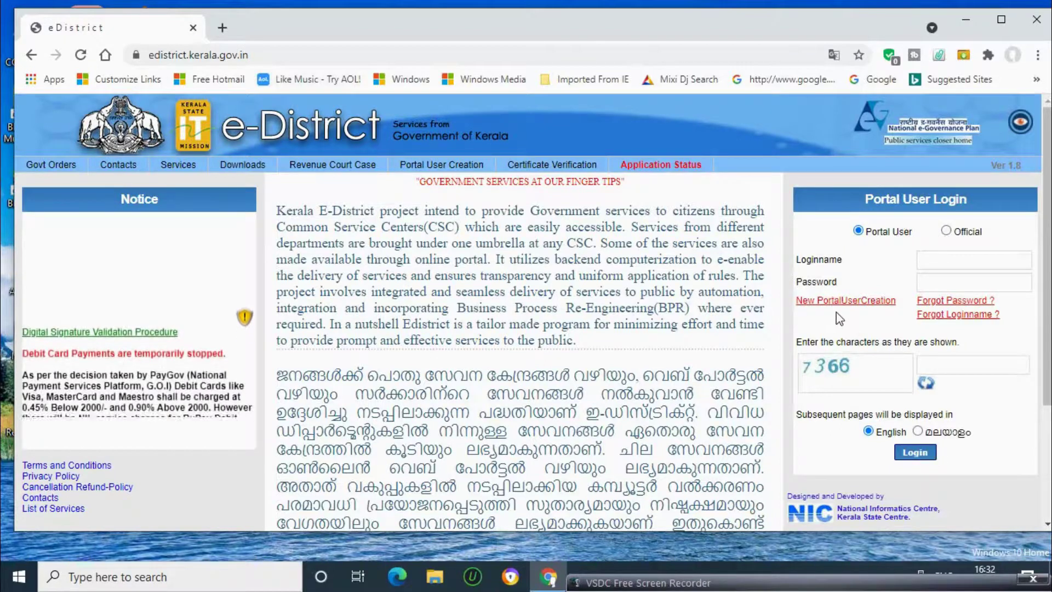
- Open the new portal user registration form, agree to the Aadhaar consent statement and submit the registration
click(878, 302)
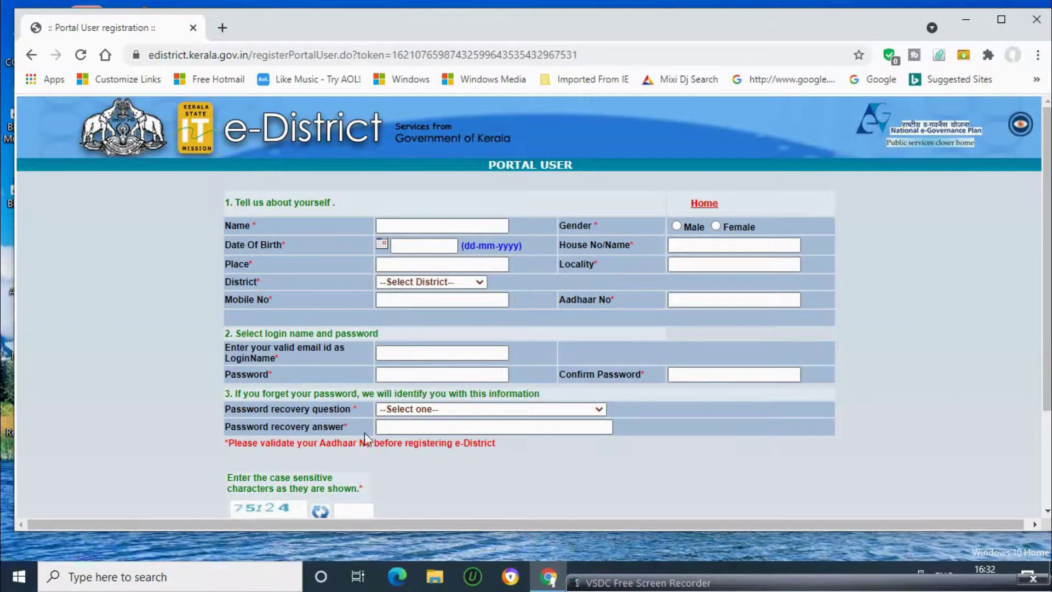
scroll(528, 460, down, 2)
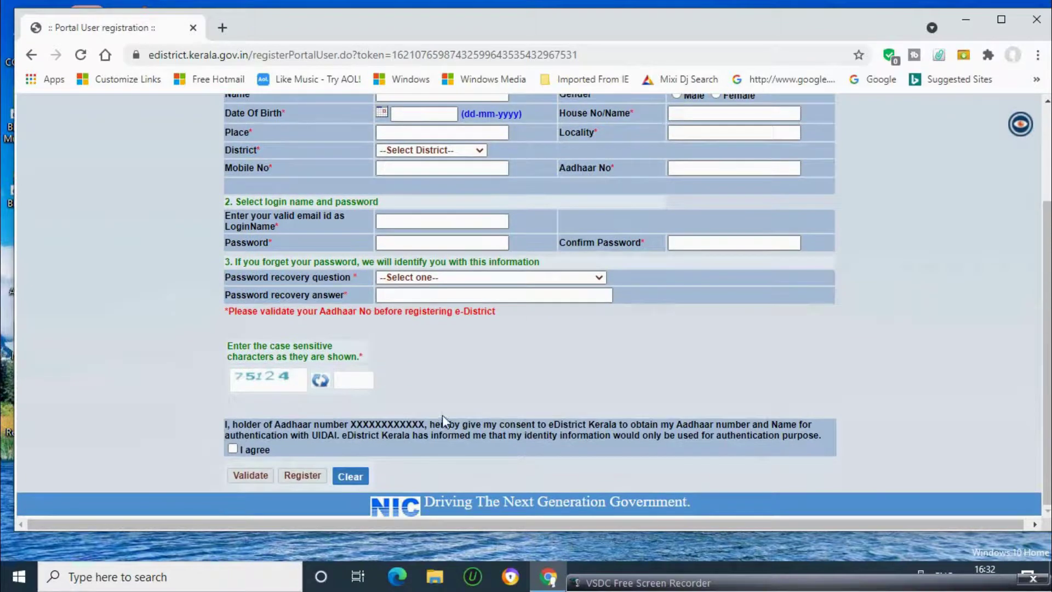
click(233, 451)
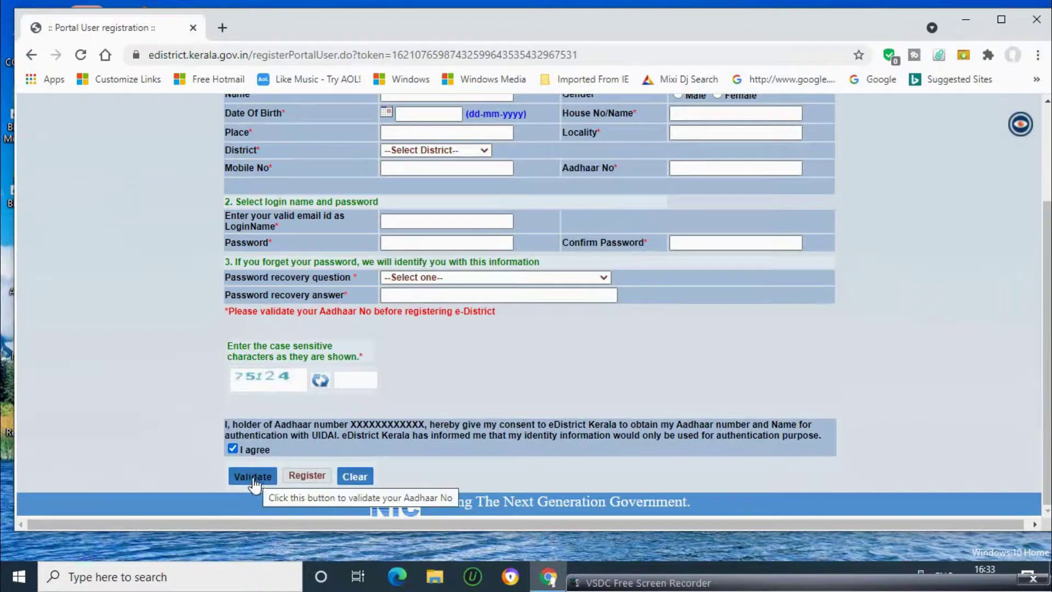
click(307, 476)
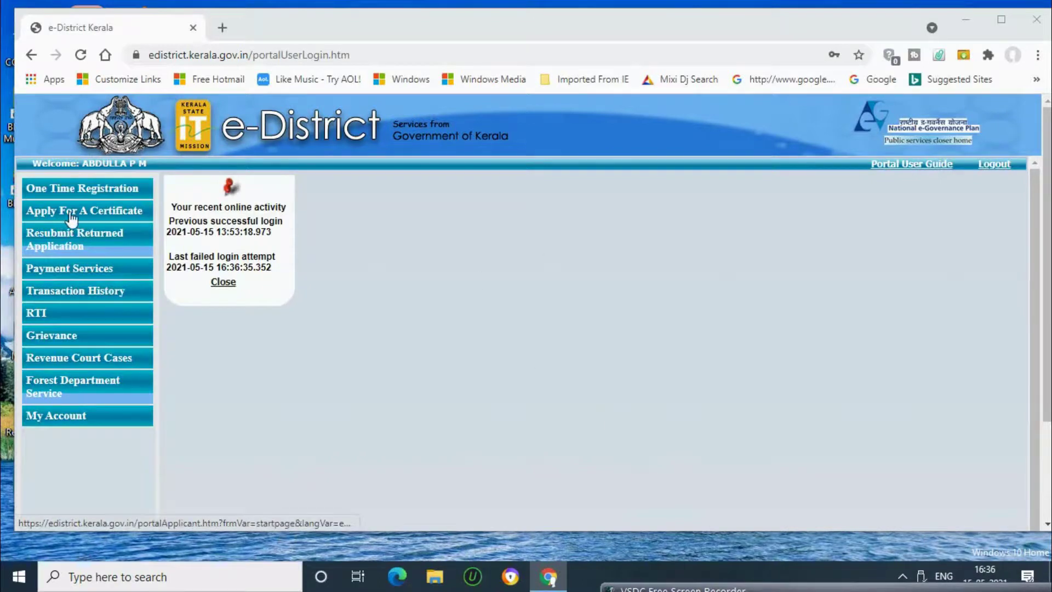
- Start a new certificate application and select the applicant's eDistrict register entry
click(121, 213)
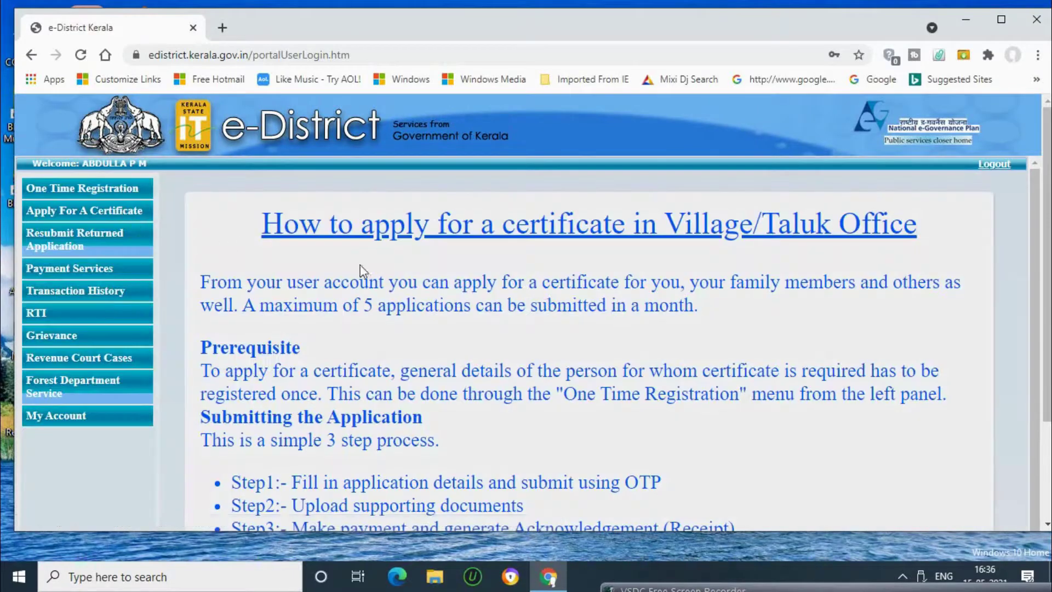
scroll(640, 235, down, 2)
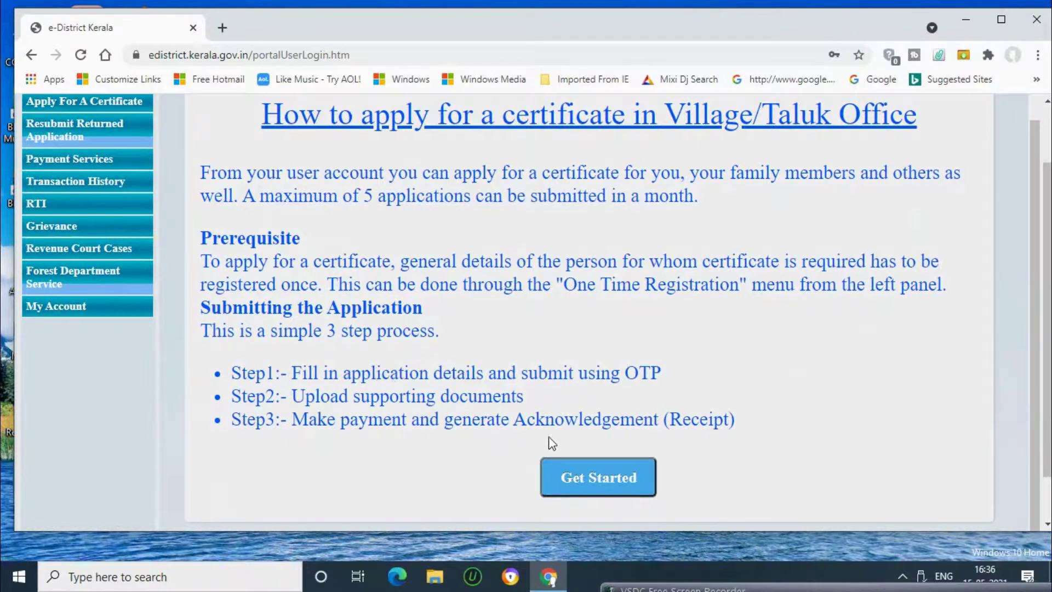
click(600, 488)
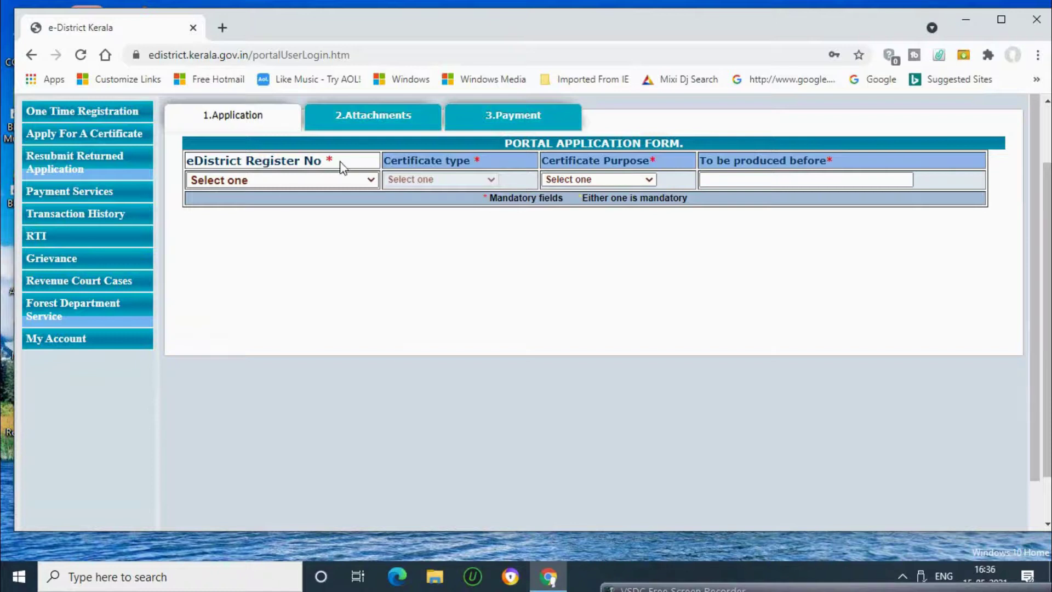
click(371, 180)
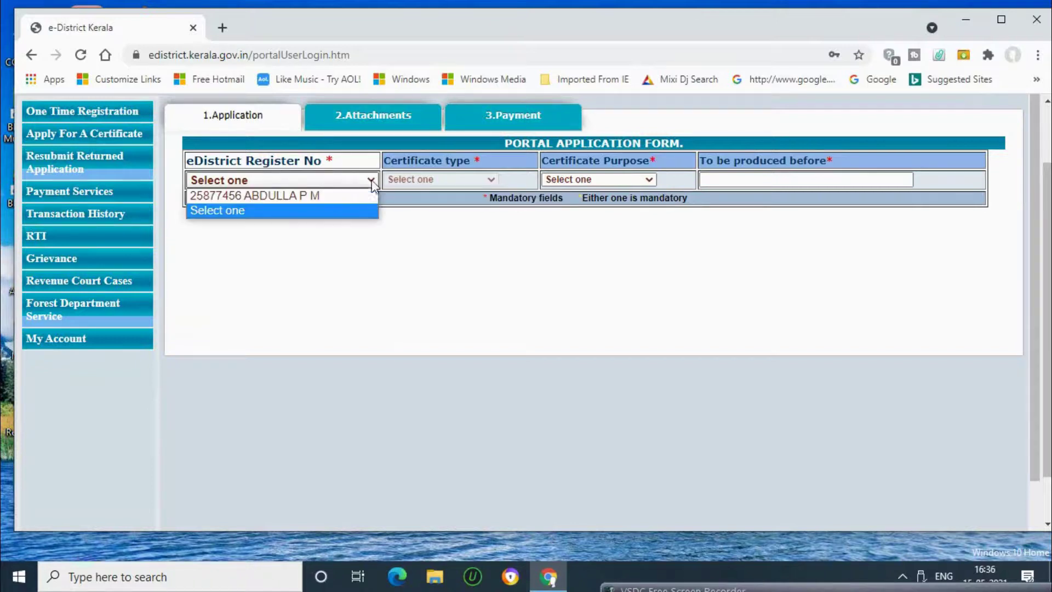
click(251, 193)
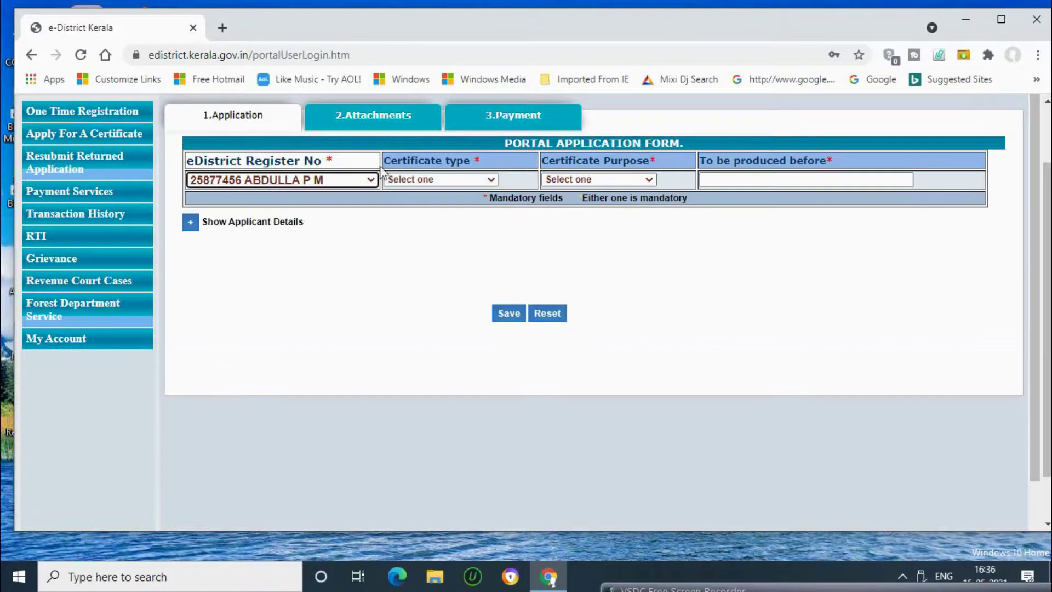
- Set the certificate type to One and the Same and the certificate purpose to State Purpose
click(494, 179)
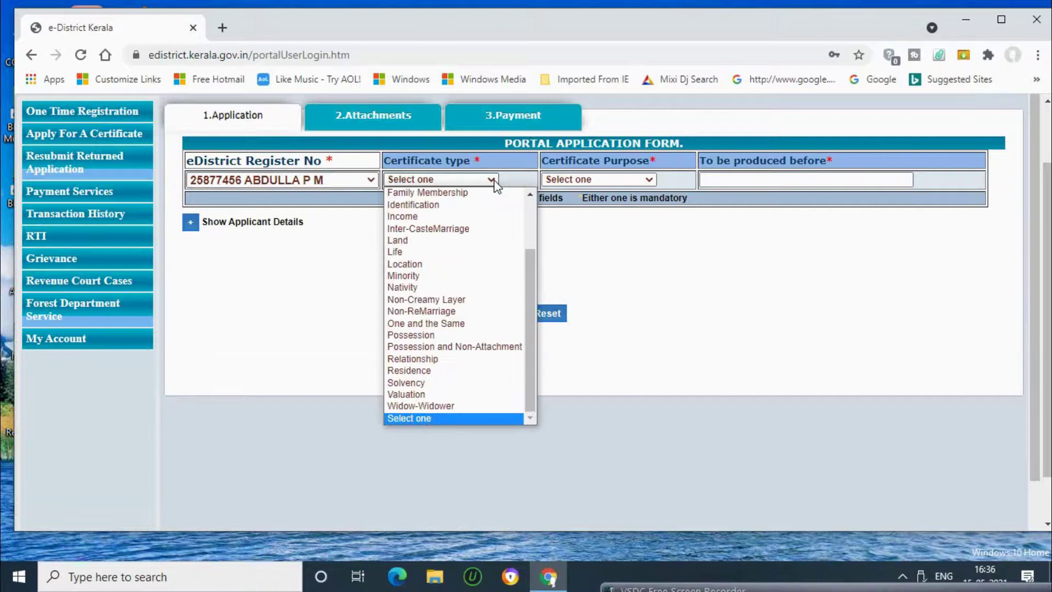
scroll(486, 195, up, 1)
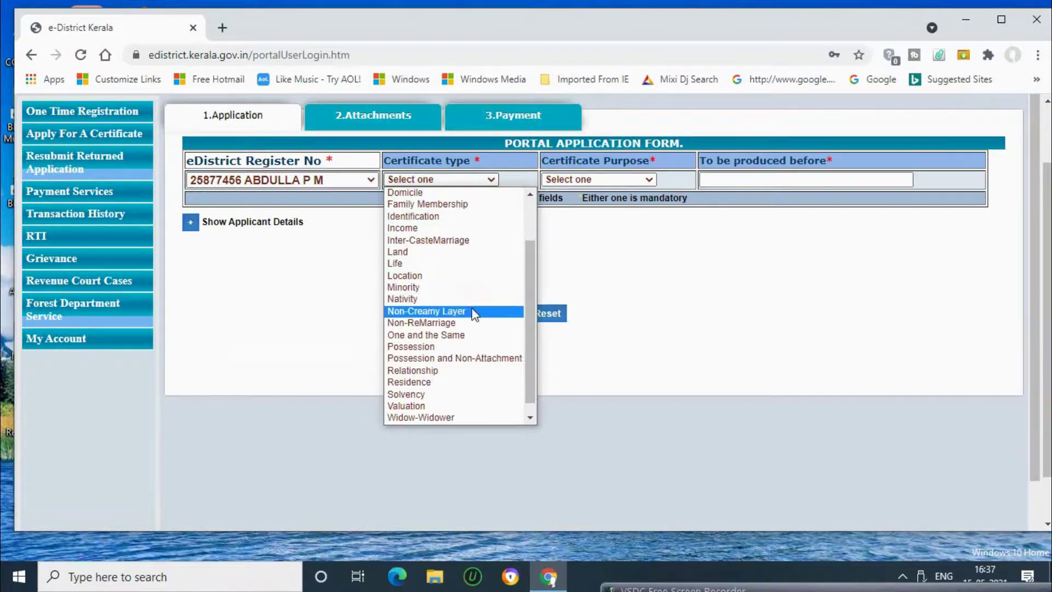
click(466, 339)
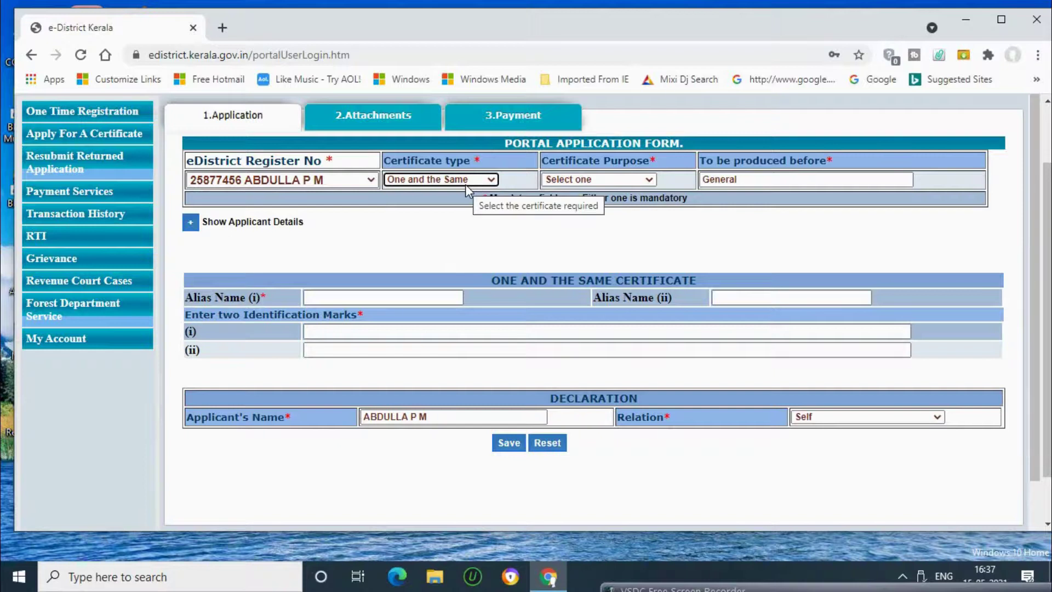
click(649, 181)
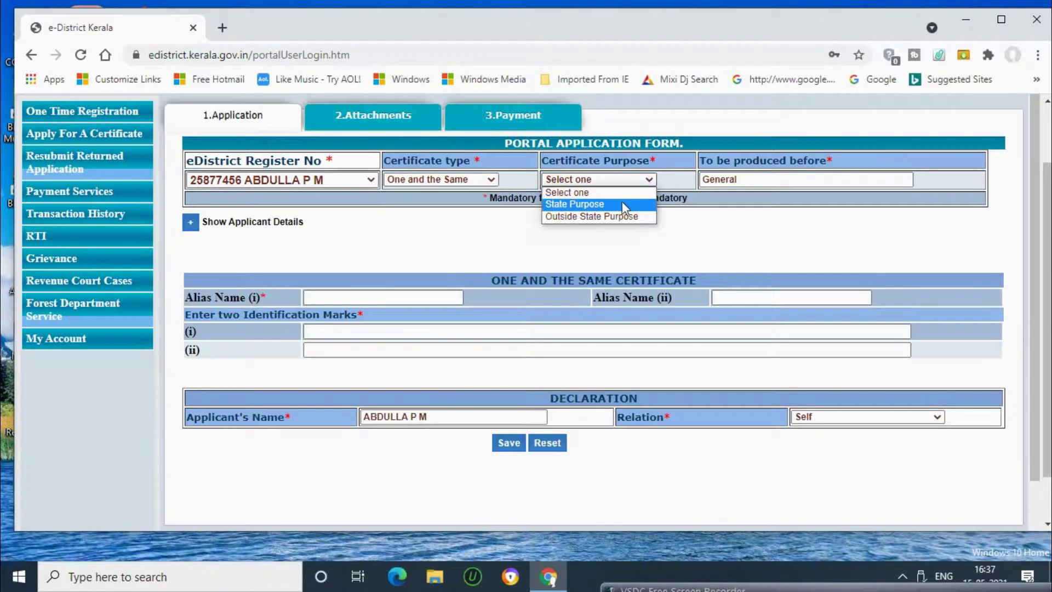
click(595, 206)
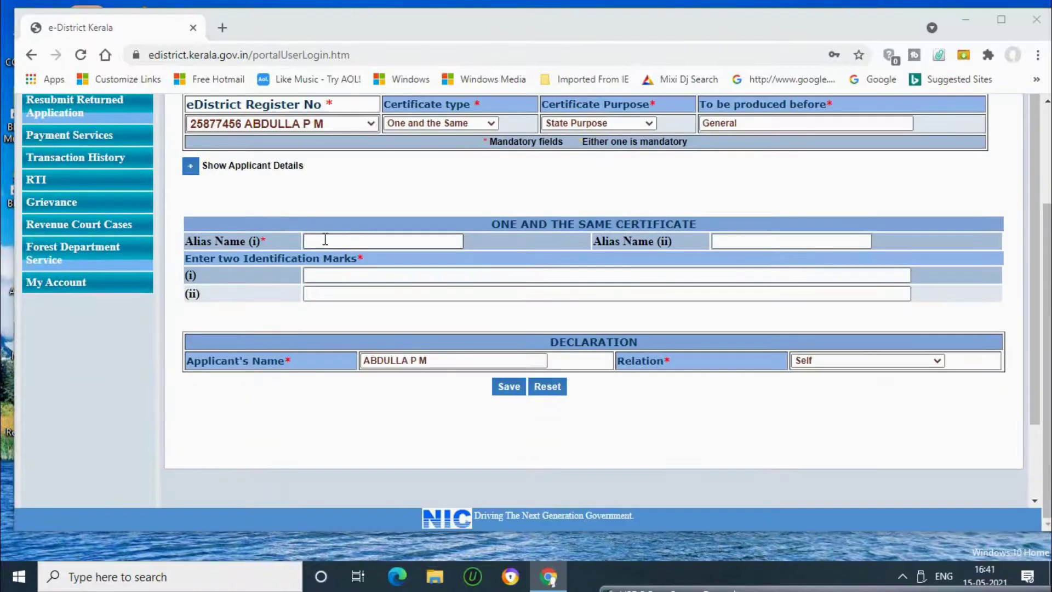
- Enter the applicant's two alias names and the identification marks "A Black Mole on the right upper arm" and "A Black Mole on neck"
click(325, 239)
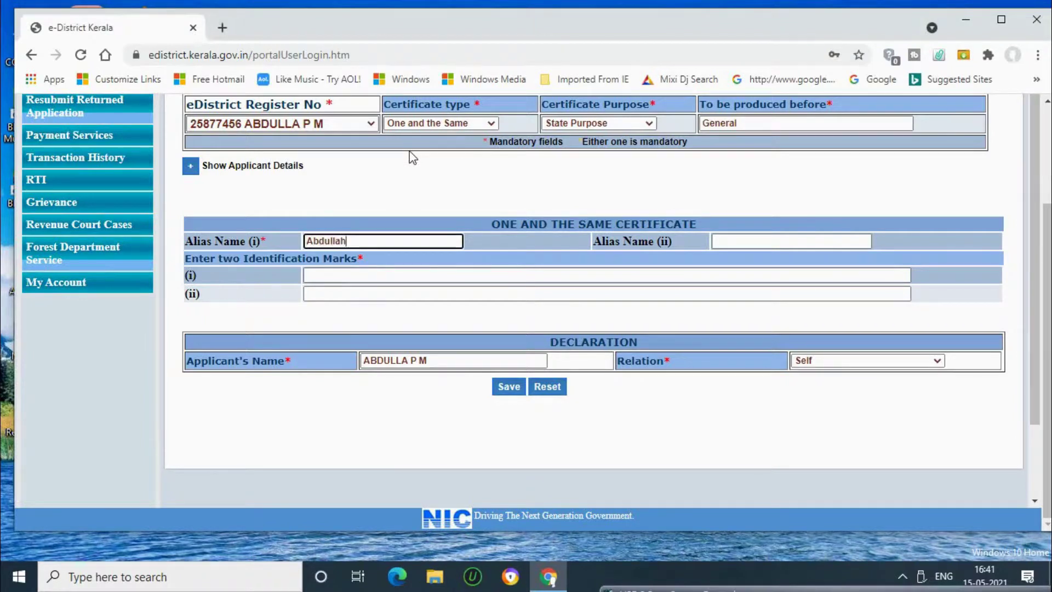
click(747, 242)
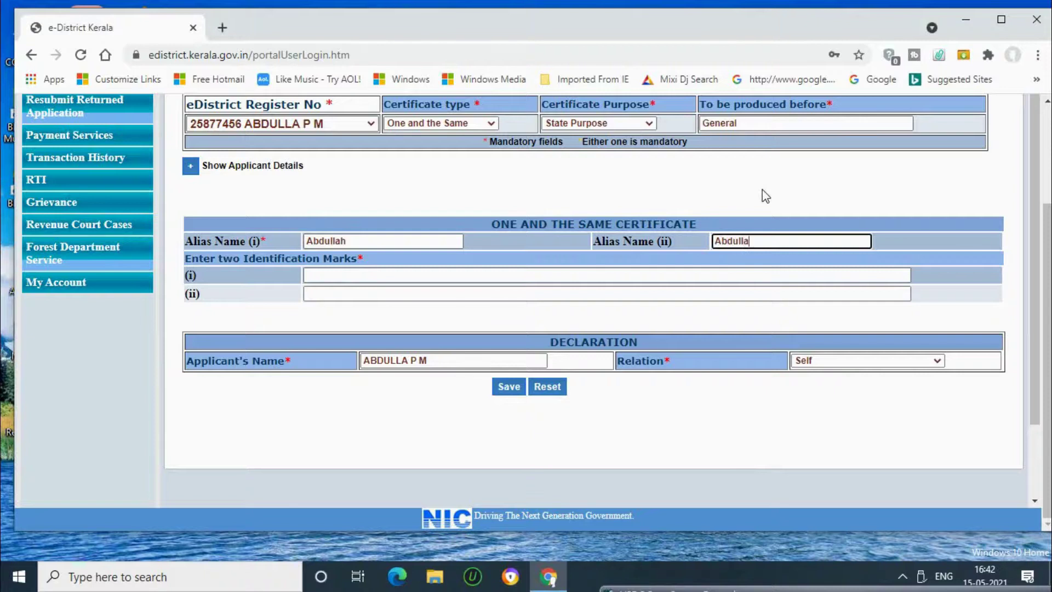
click(395, 274)
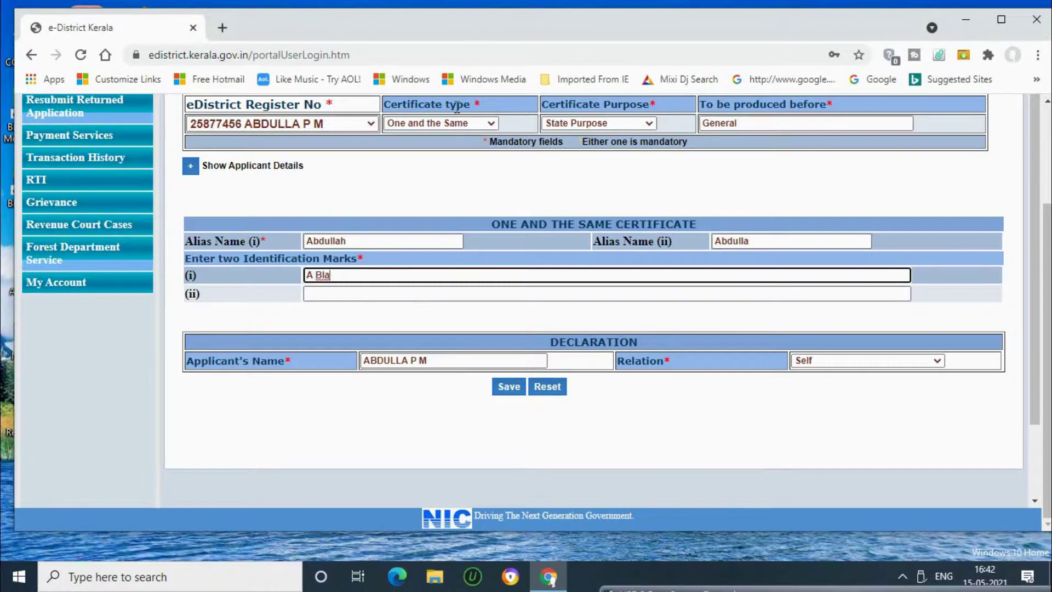
text(ck)
text(le obn)
key(BackSpace)
key(BackSpace)
text(n the right)
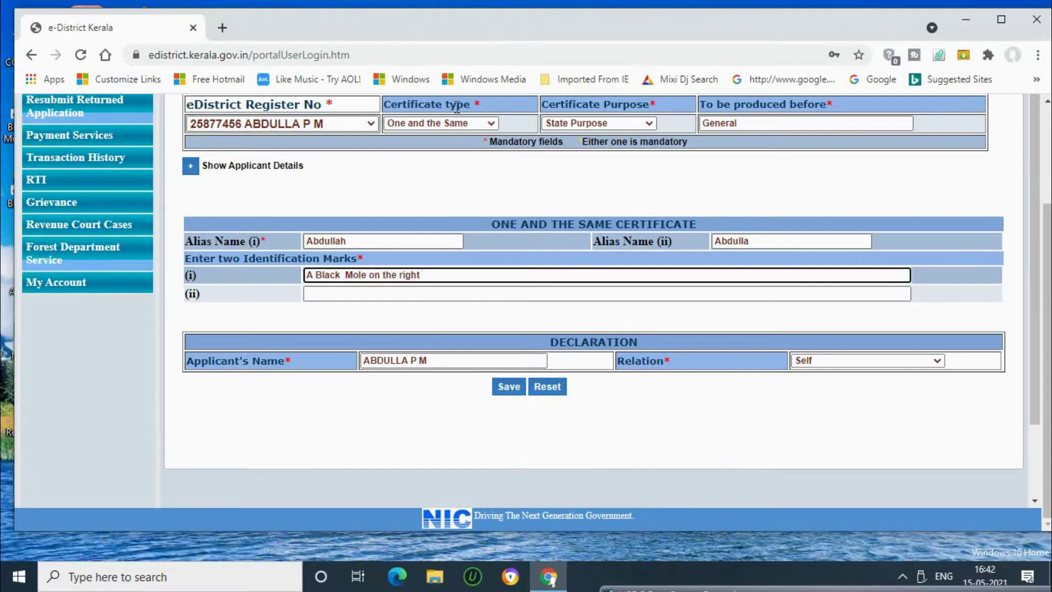
text( upper arm)
click(339, 295)
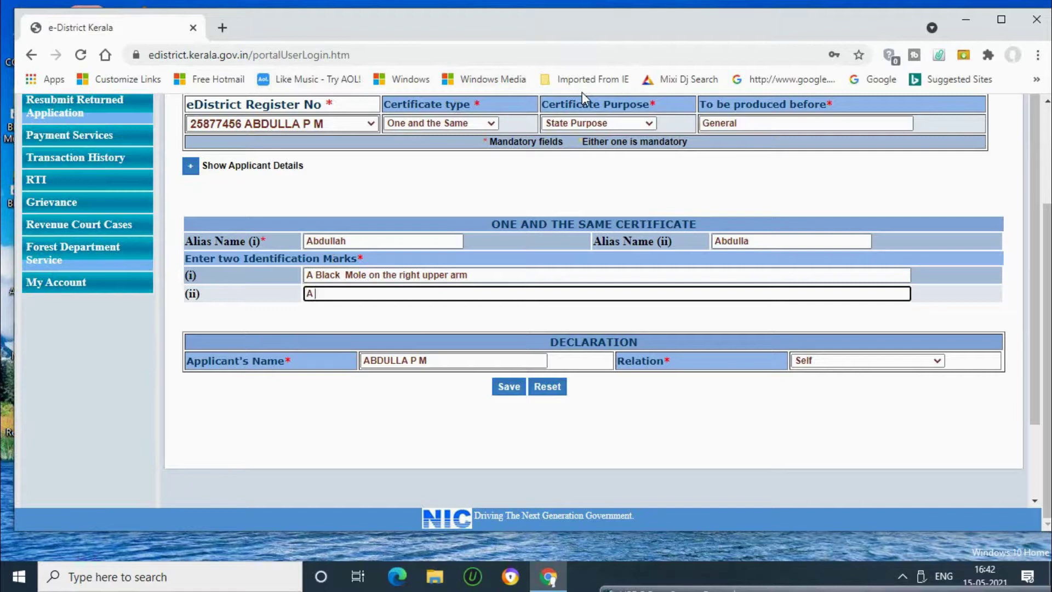
text(Black Mole on neck)
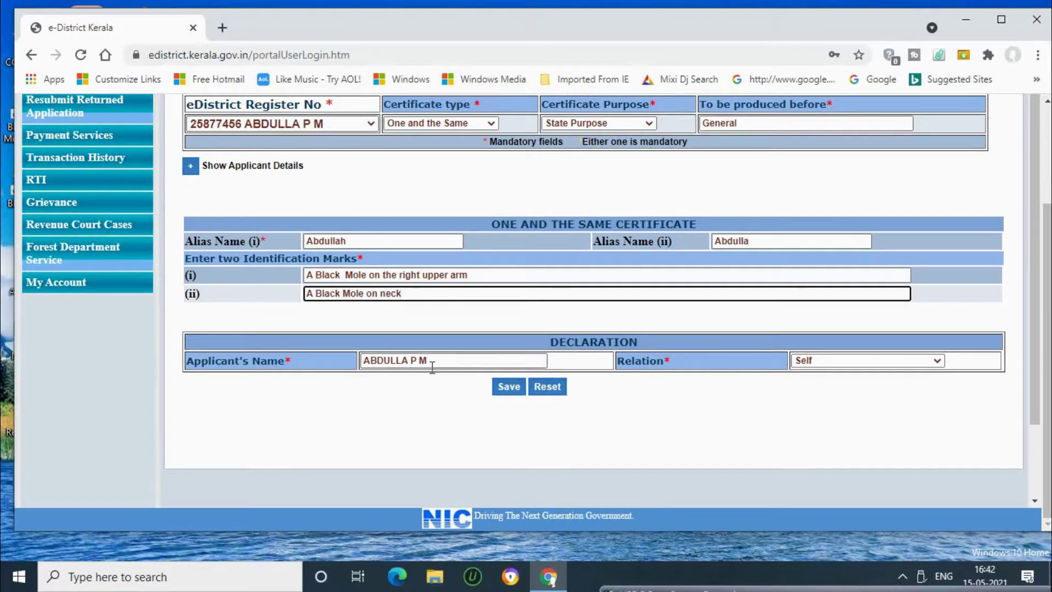
- Keep the declaration's relation as Self and save the application form to request the one-time password
click(936, 362)
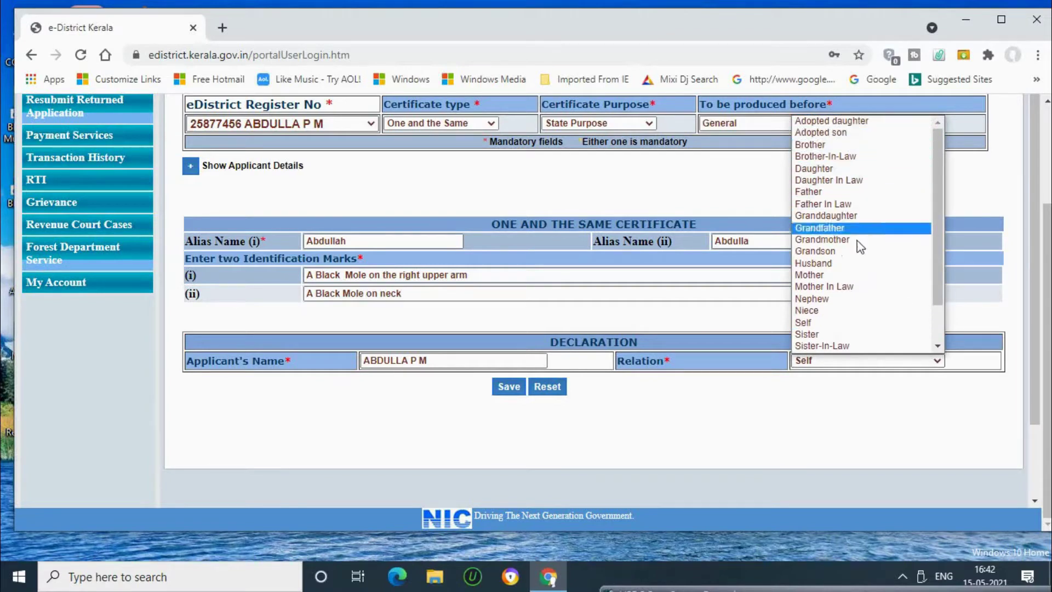
scroll(852, 329, down, 1)
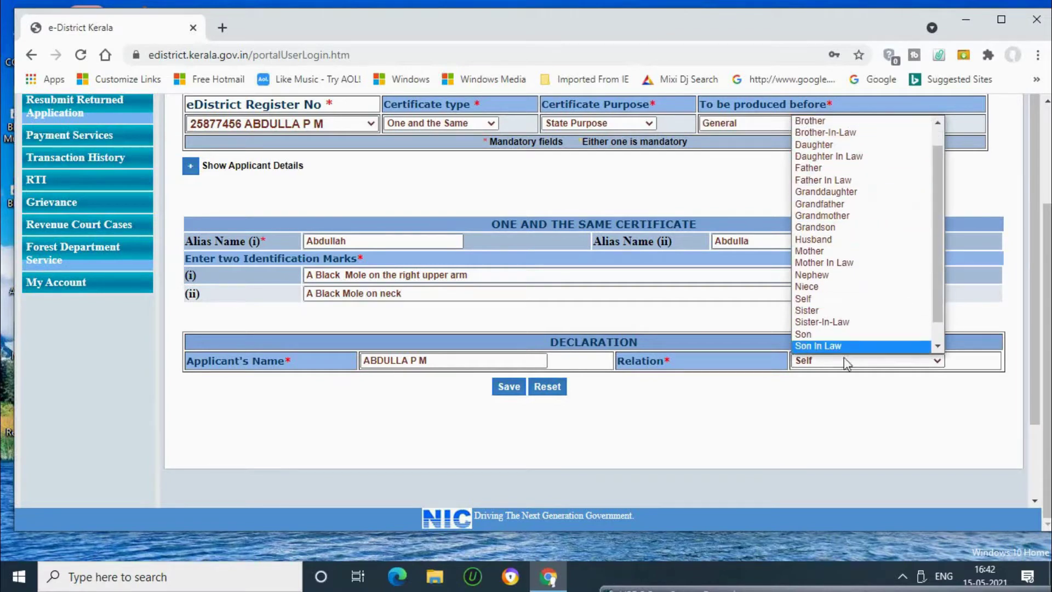
click(937, 363)
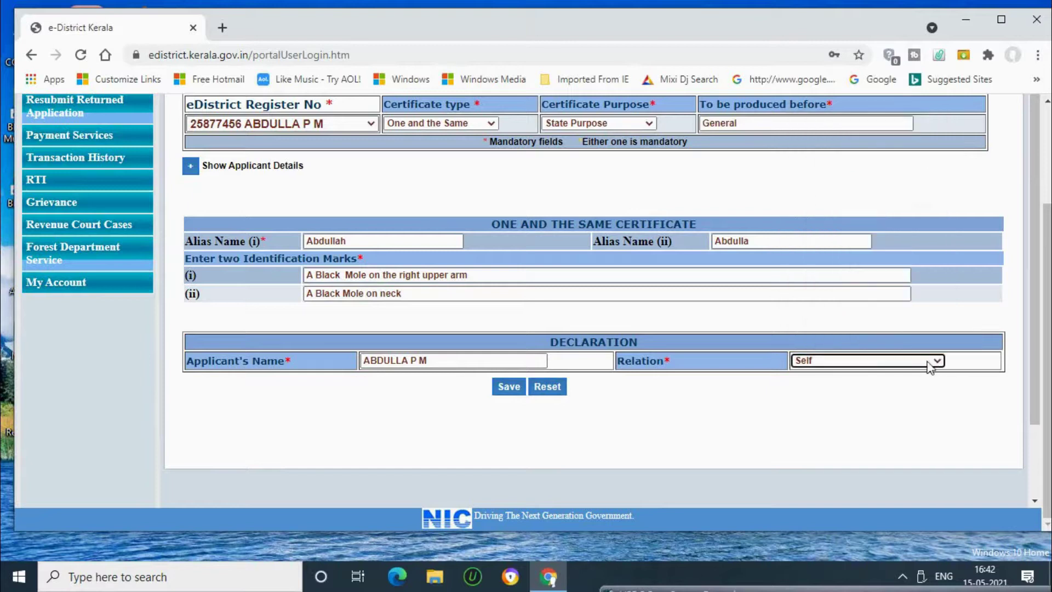
click(509, 387)
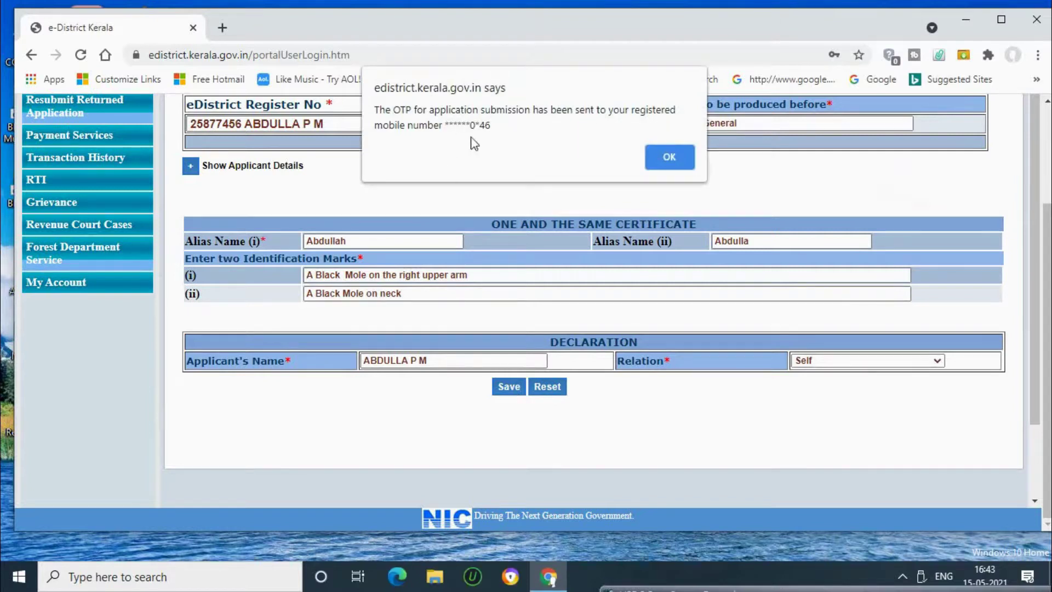
click(670, 157)
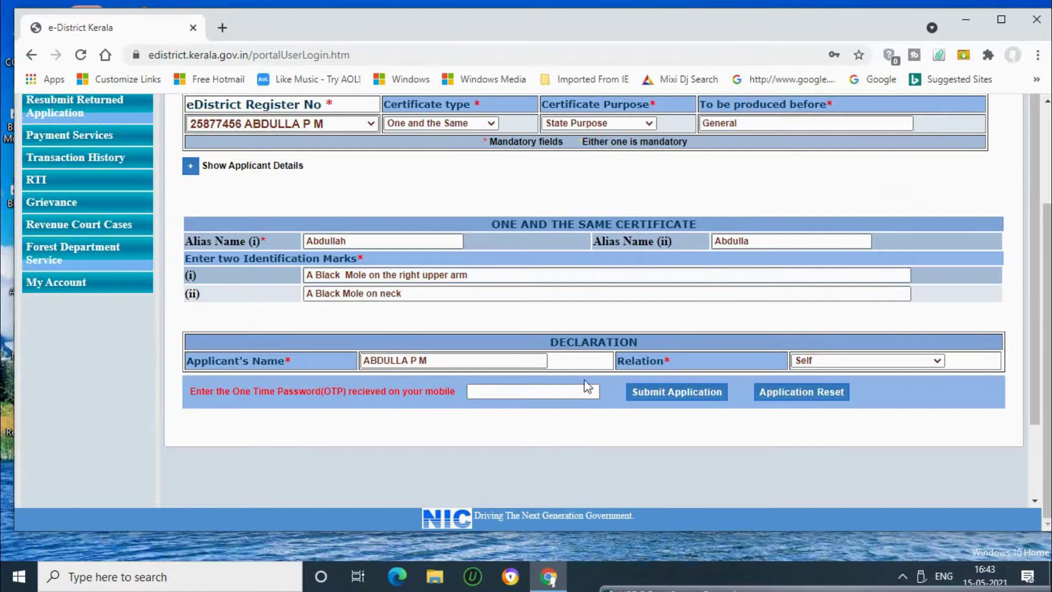
- Enter the one-time password received on the mobile, submit the application and acknowledge the message
click(542, 392)
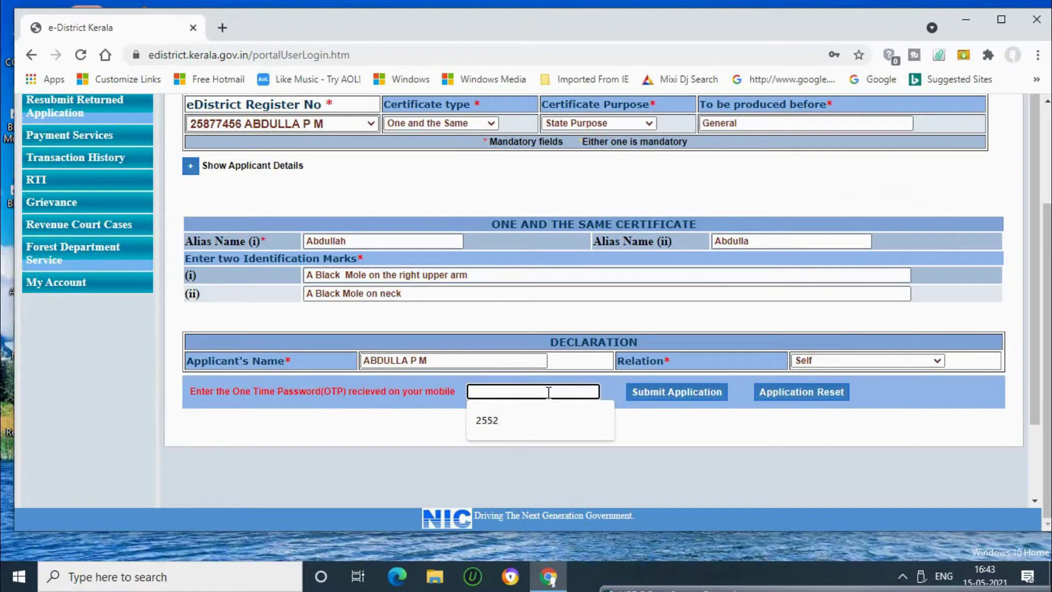
click(646, 436)
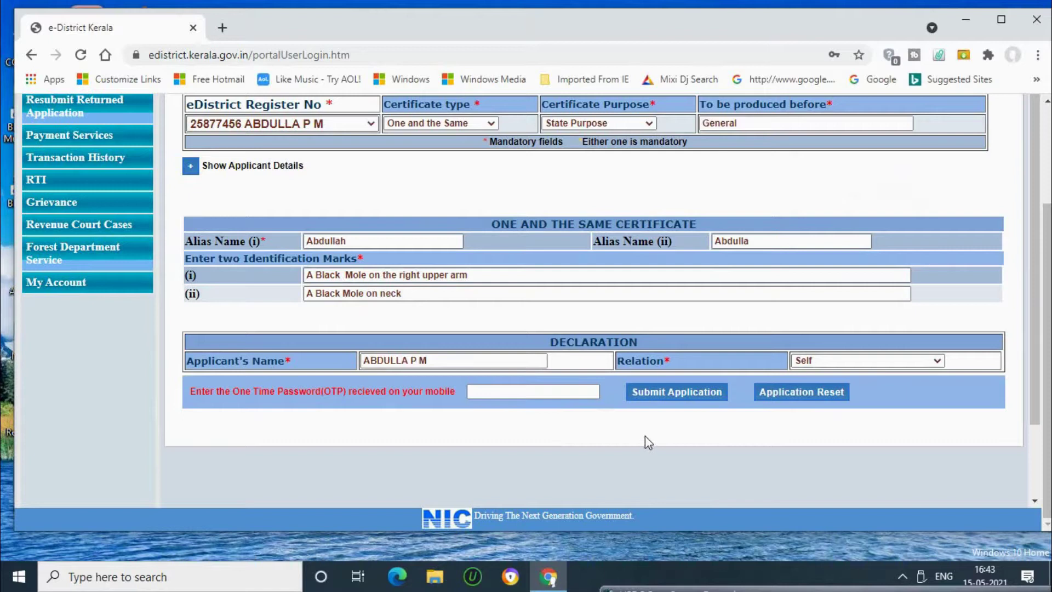
click(595, 392)
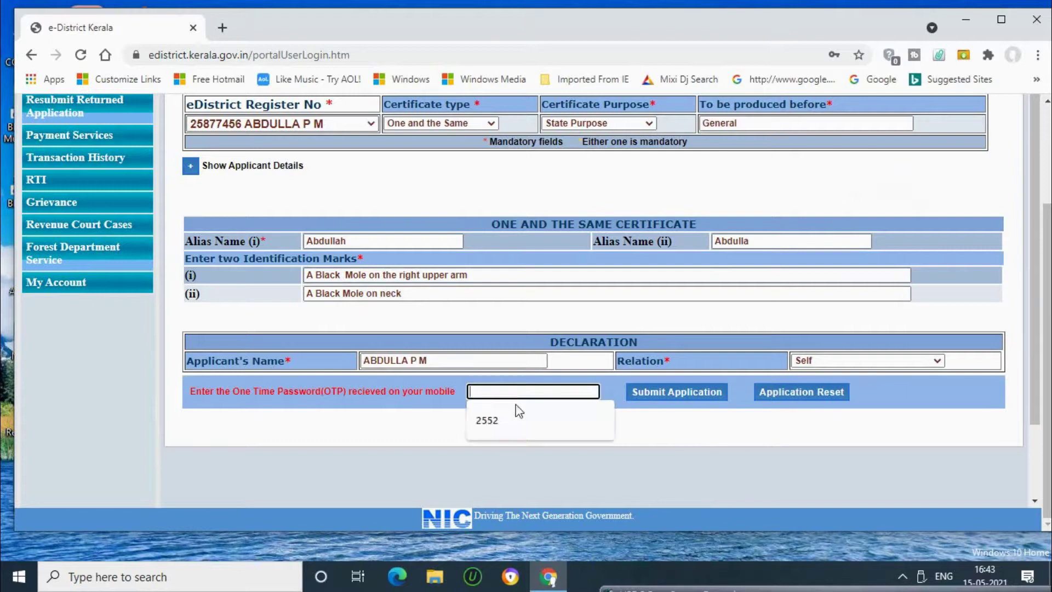
click(516, 420)
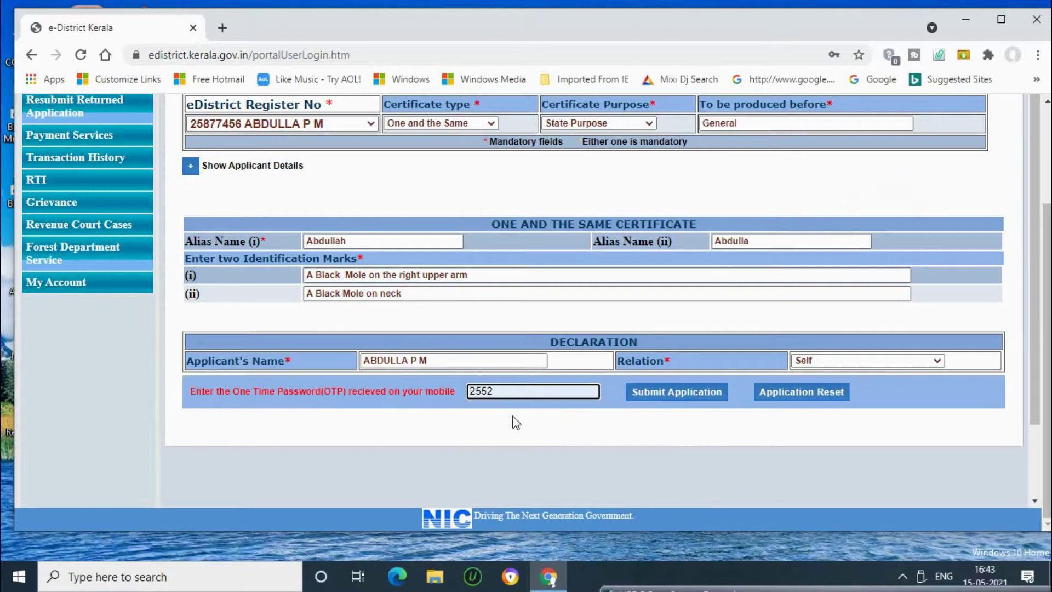
click(683, 392)
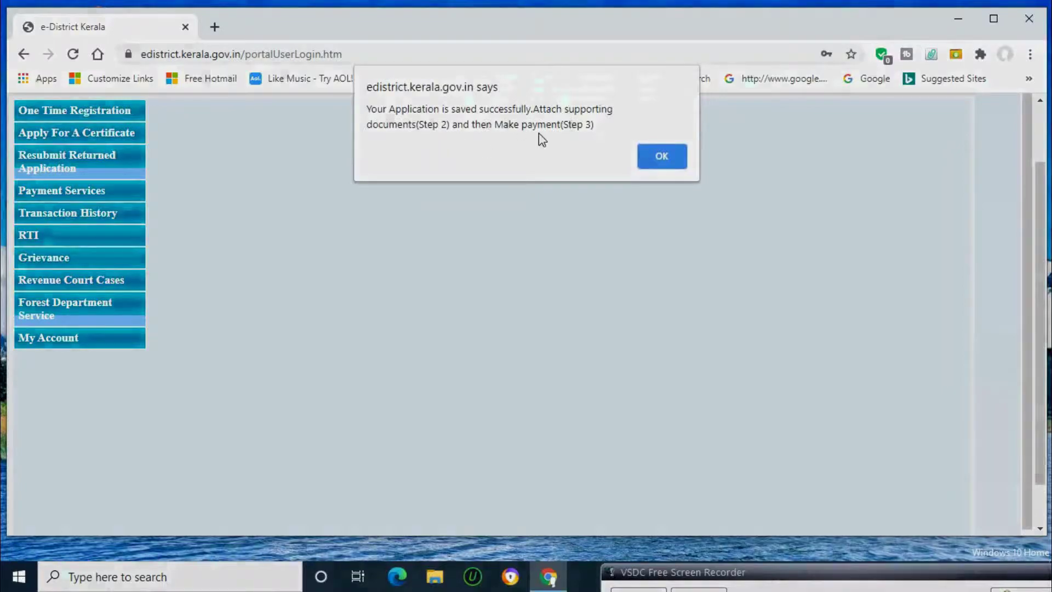
click(663, 159)
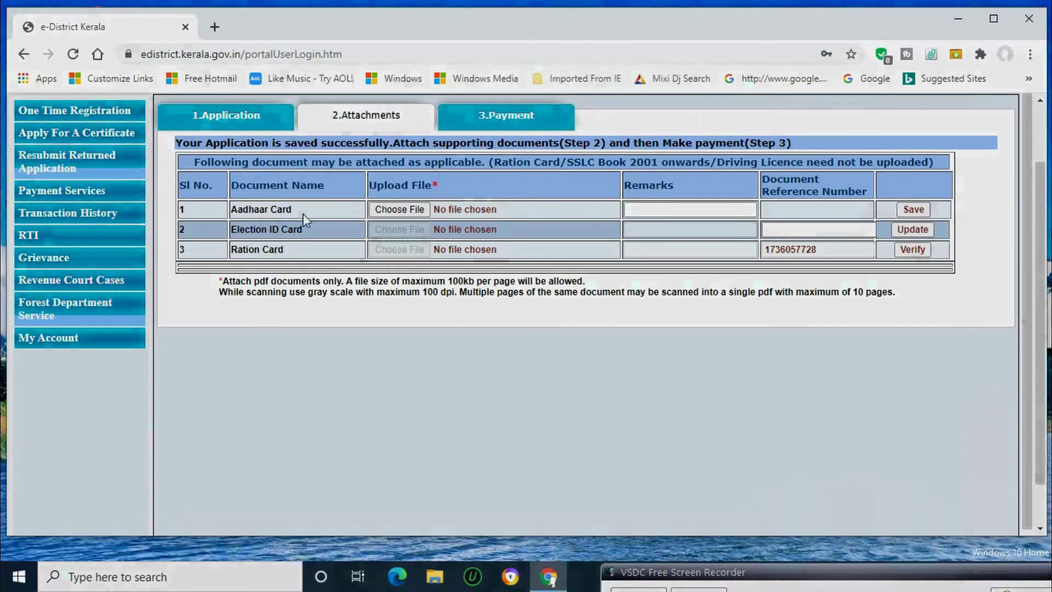
click(407, 211)
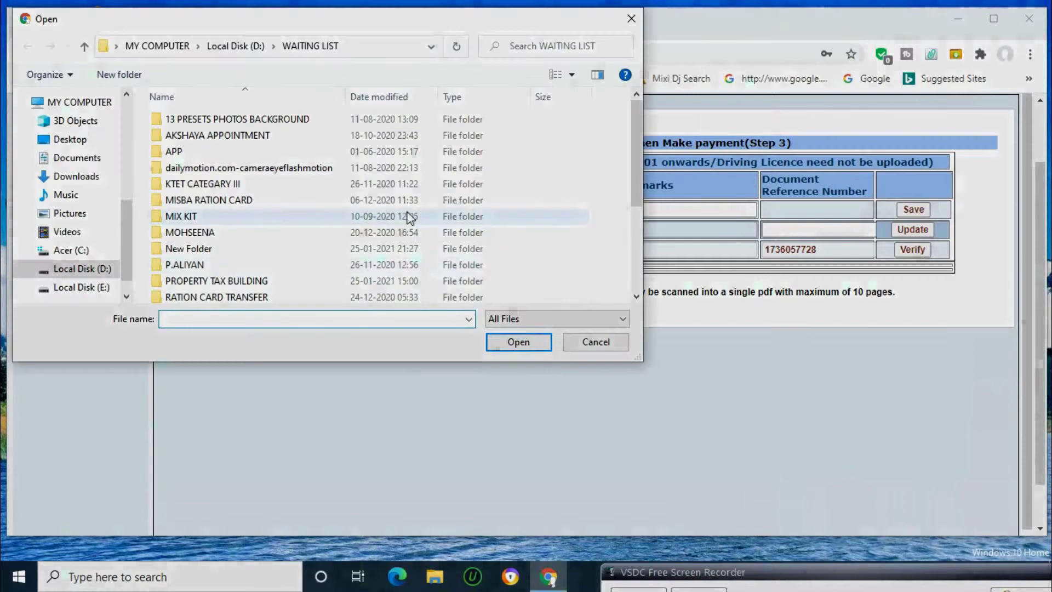
click(605, 344)
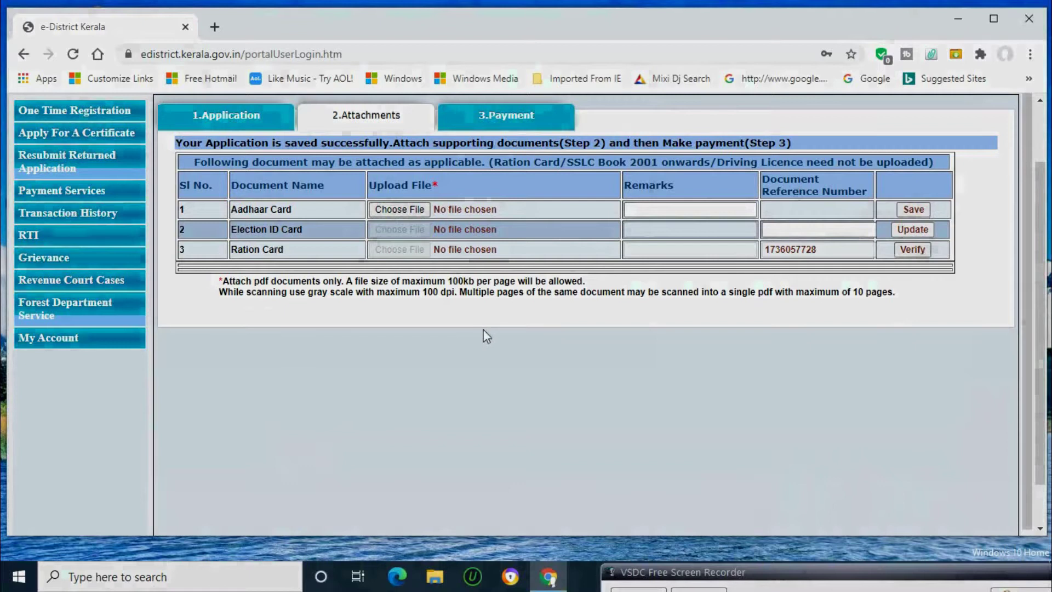
scroll(485, 334, down, 1)
scroll(484, 333, up, 1)
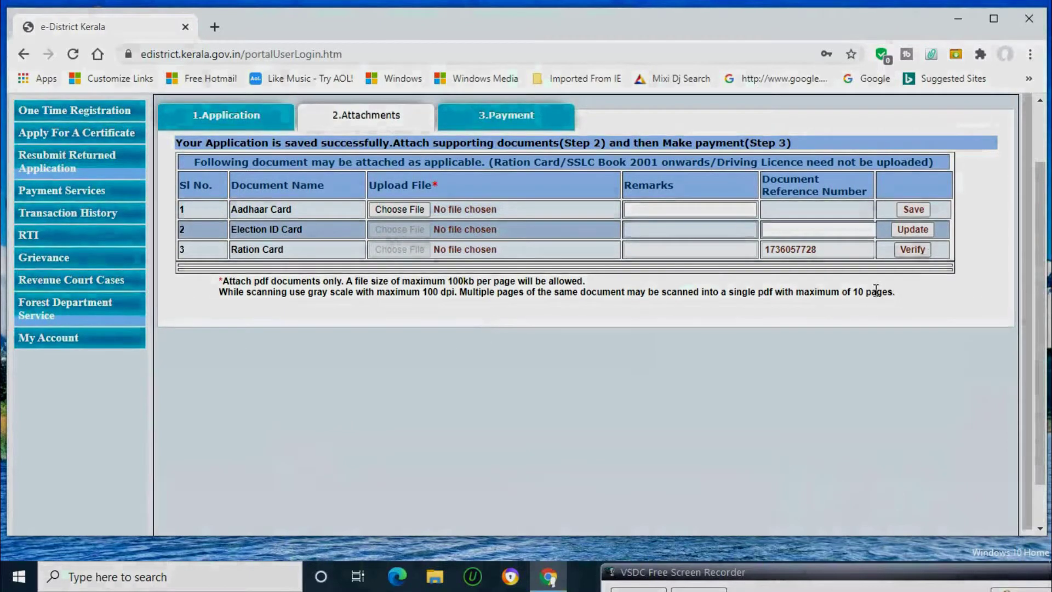
- Browse for a file to attach as the Aadhaar Card, then cancel the file selection
click(408, 211)
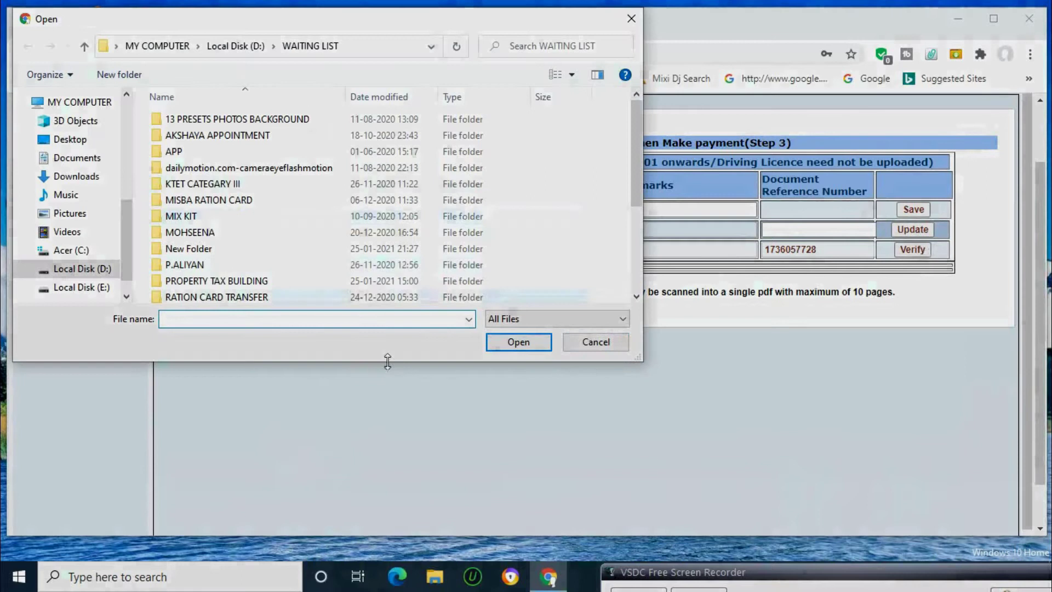
click(596, 341)
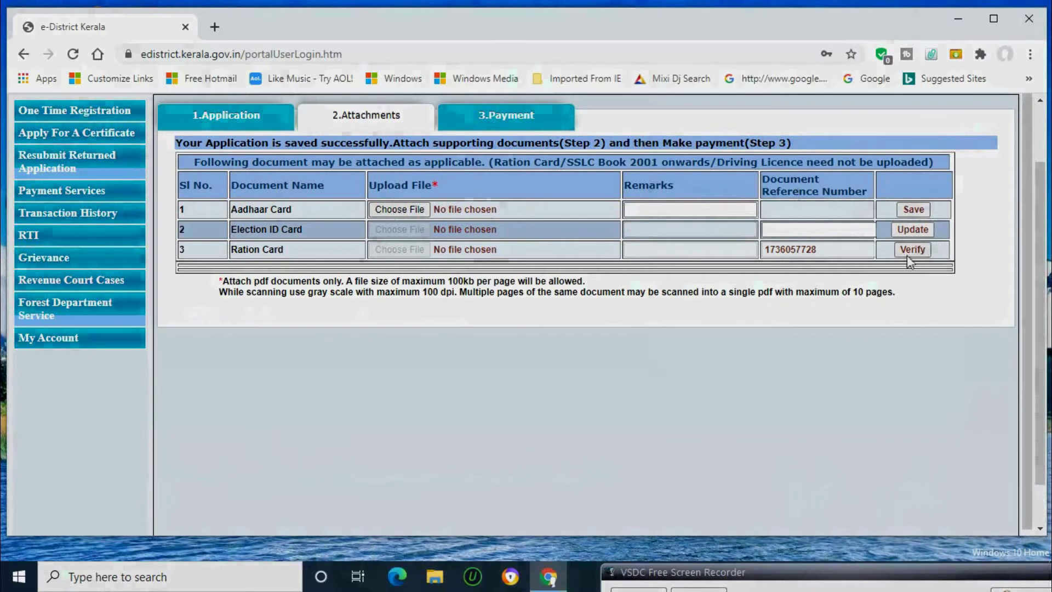
- Proceed to the application's payment stage, start the payment and choose Debit Card as the method, ready for the card number
click(521, 117)
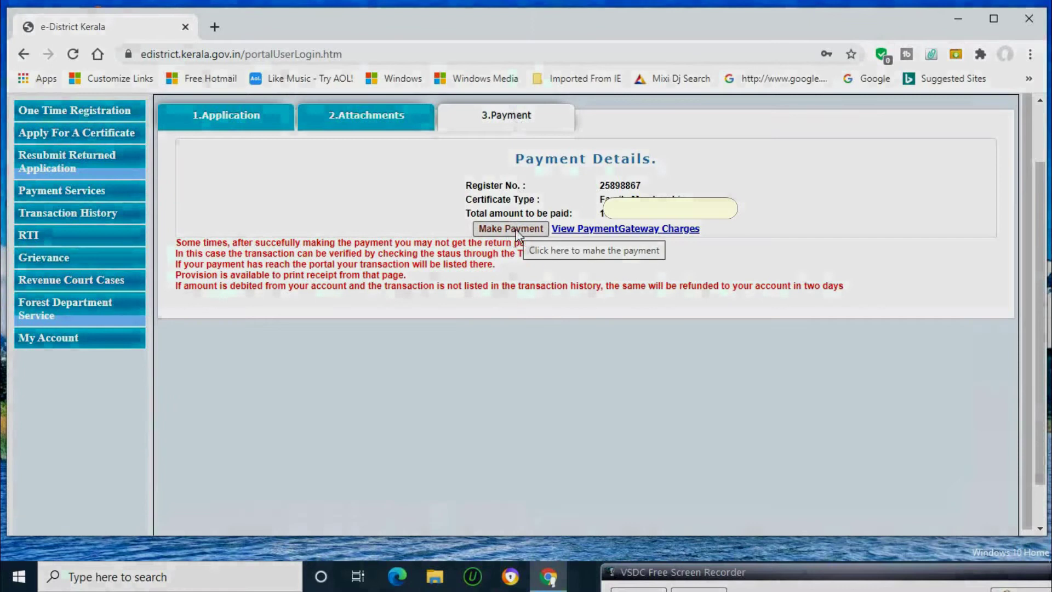
click(516, 226)
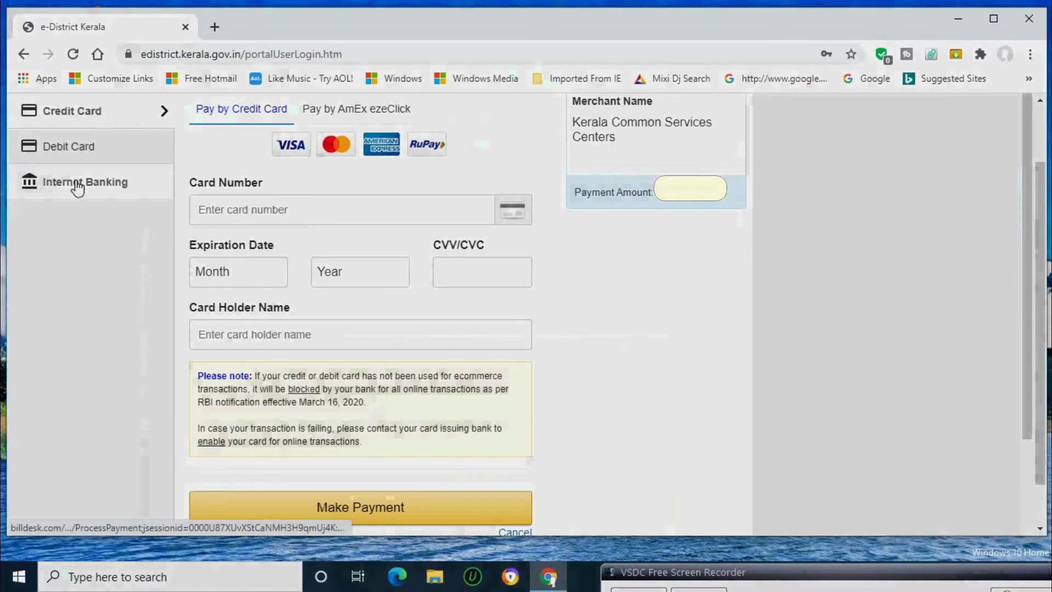
click(82, 146)
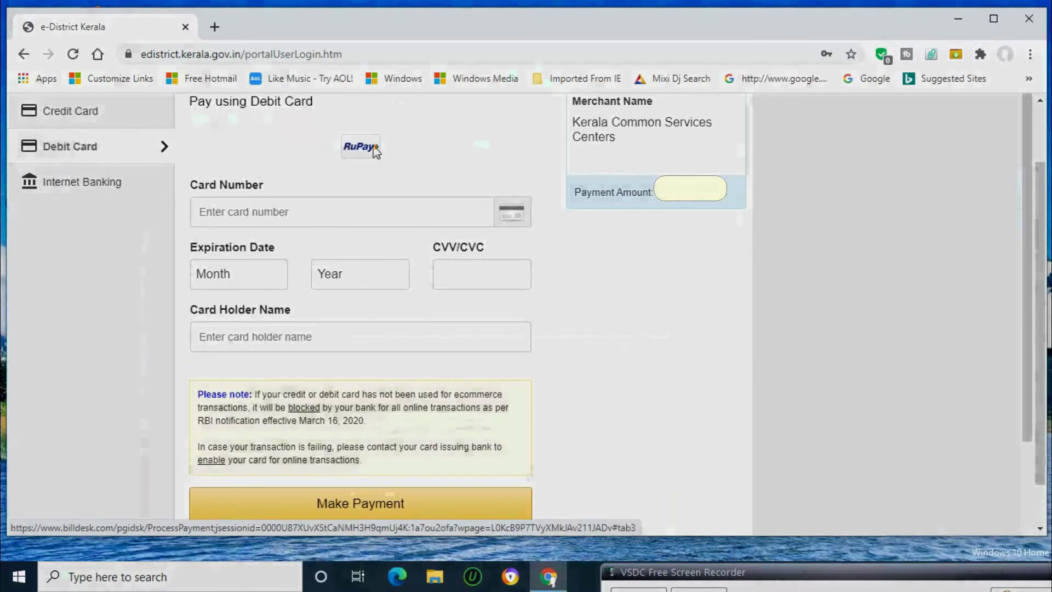
click(241, 212)
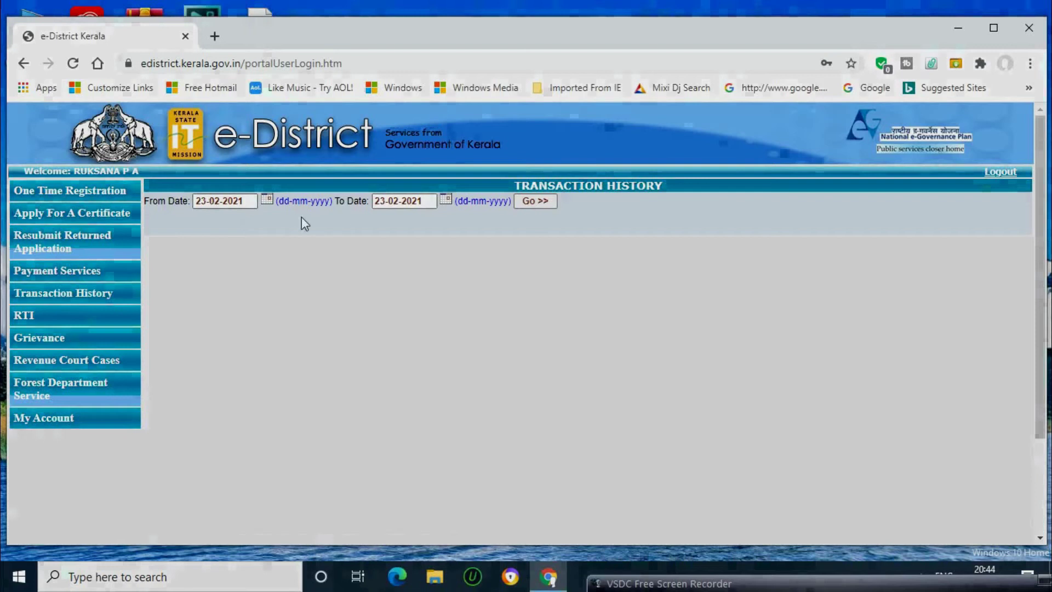
- List the transaction history for 23-02-2021 and view the status of the Non-Creamy Layer certificate application
click(531, 201)
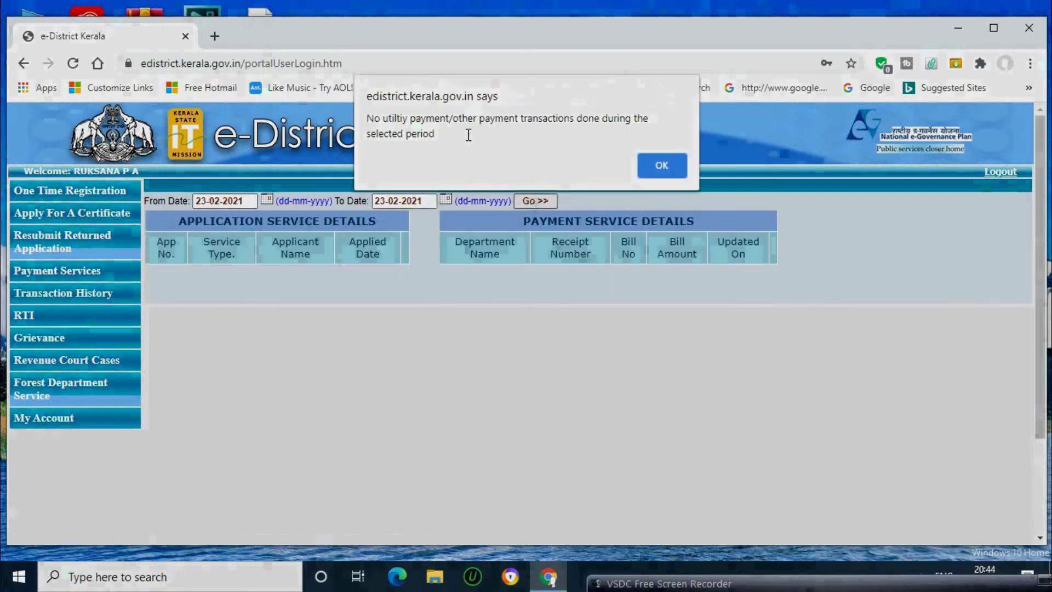
click(662, 165)
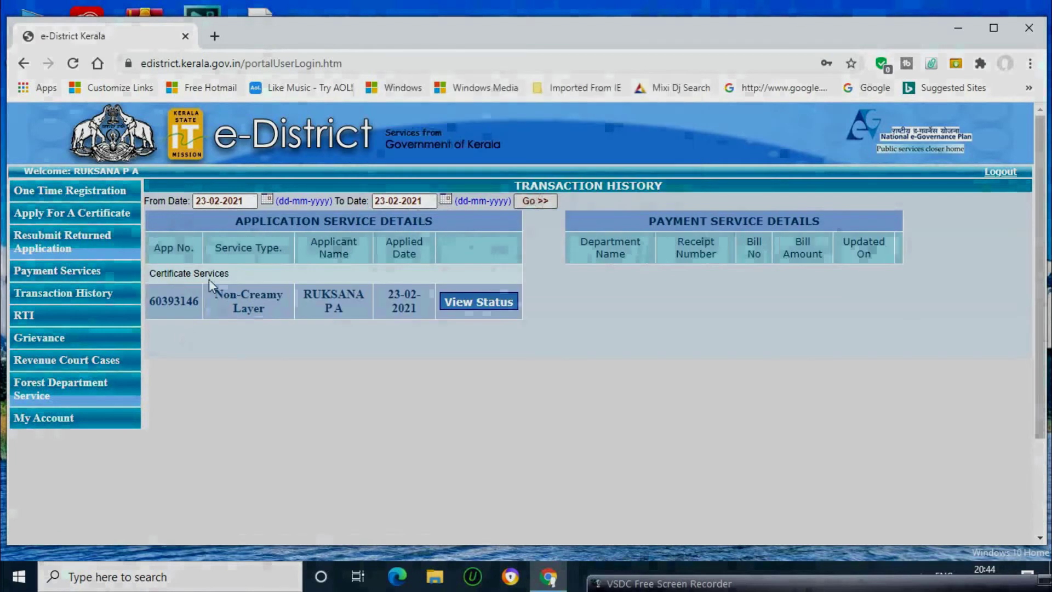
click(491, 302)
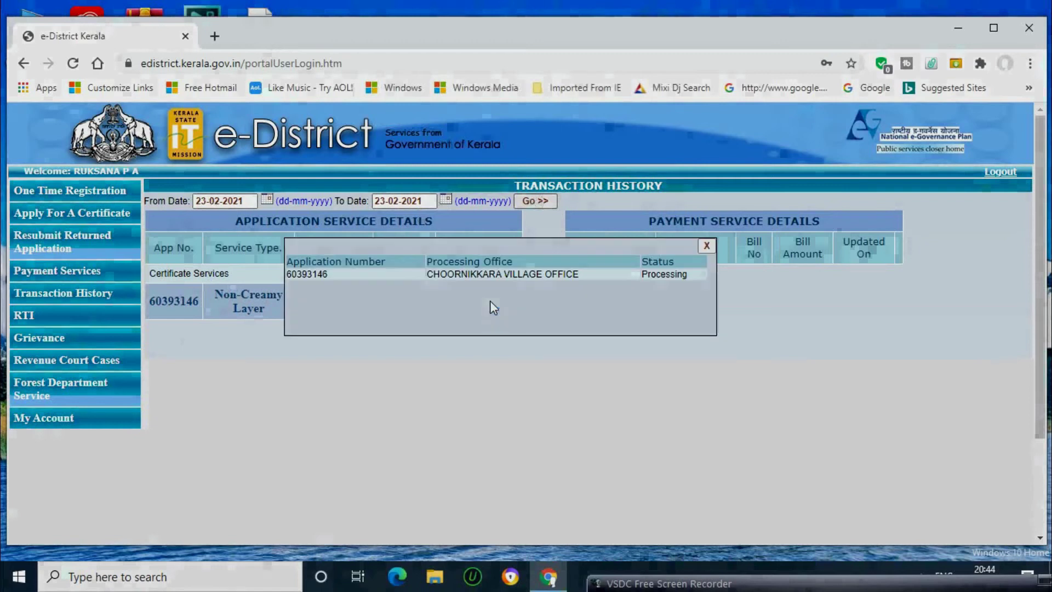